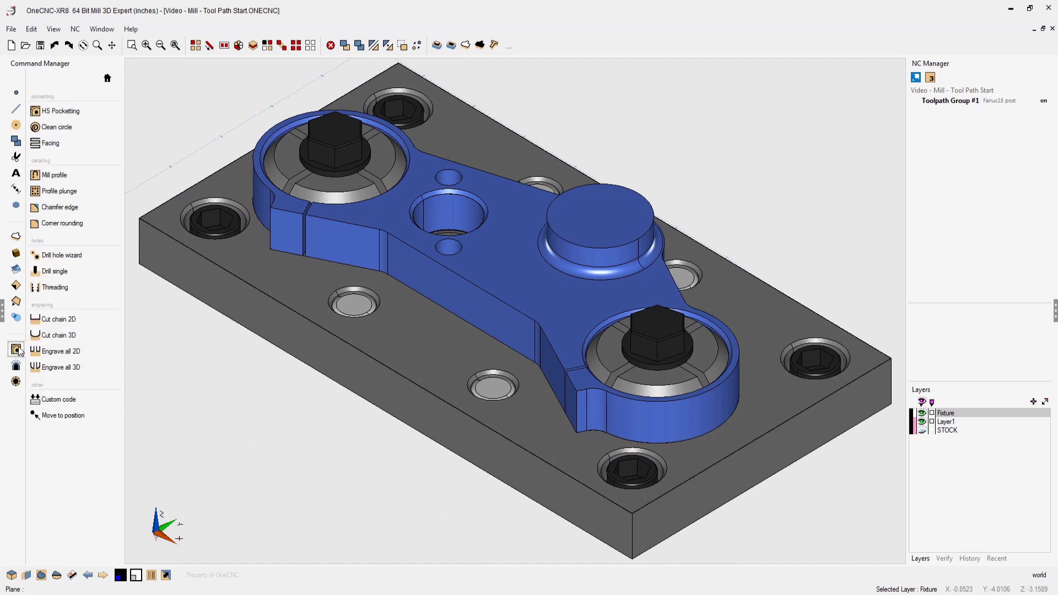
Start an HS pocket bounded by the plate's outer edge, with the fixture outline as an island
{"action": "left_click", "coordinate": [67, 117]}
{"action": "left_click", "coordinate": [267, 288]}
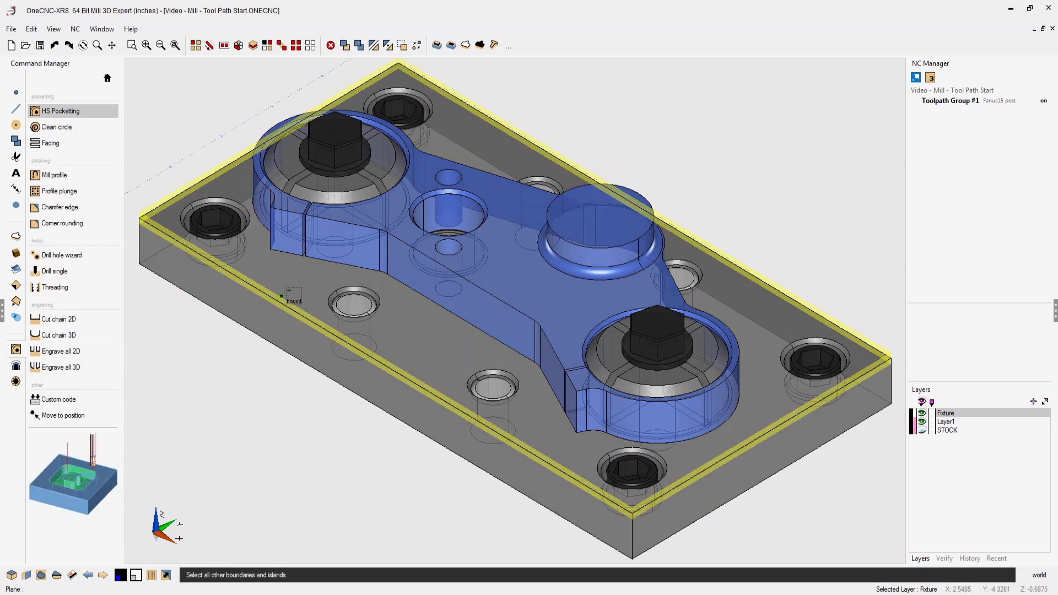
{"action": "left_click", "coordinate": [334, 266]}
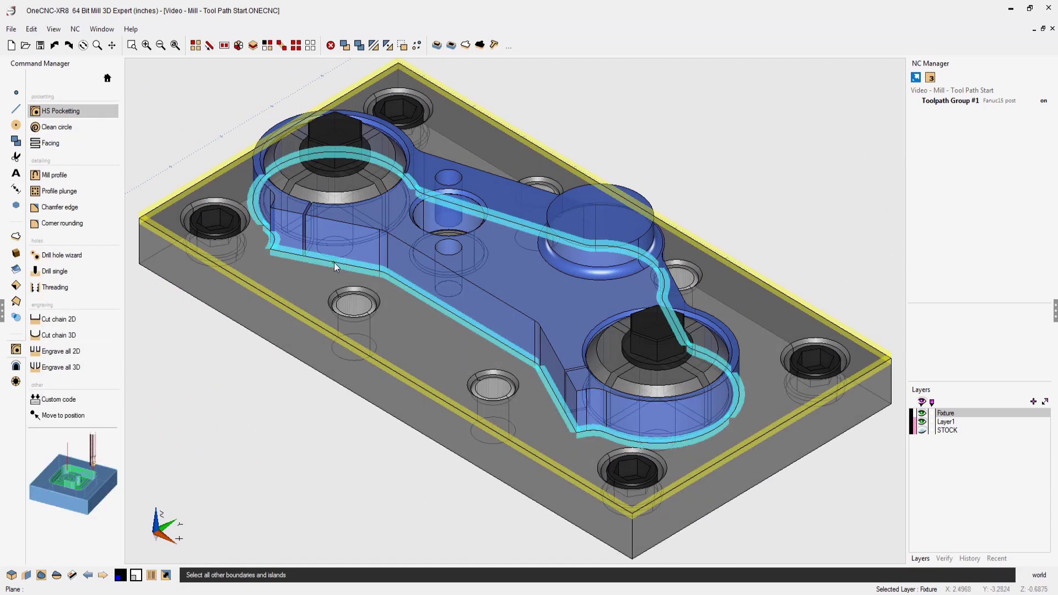
Choose the 0.625 inch 1/2 HSS end mill from the tool library for the pocket
{"action": "right_click", "coordinate": [336, 267]}
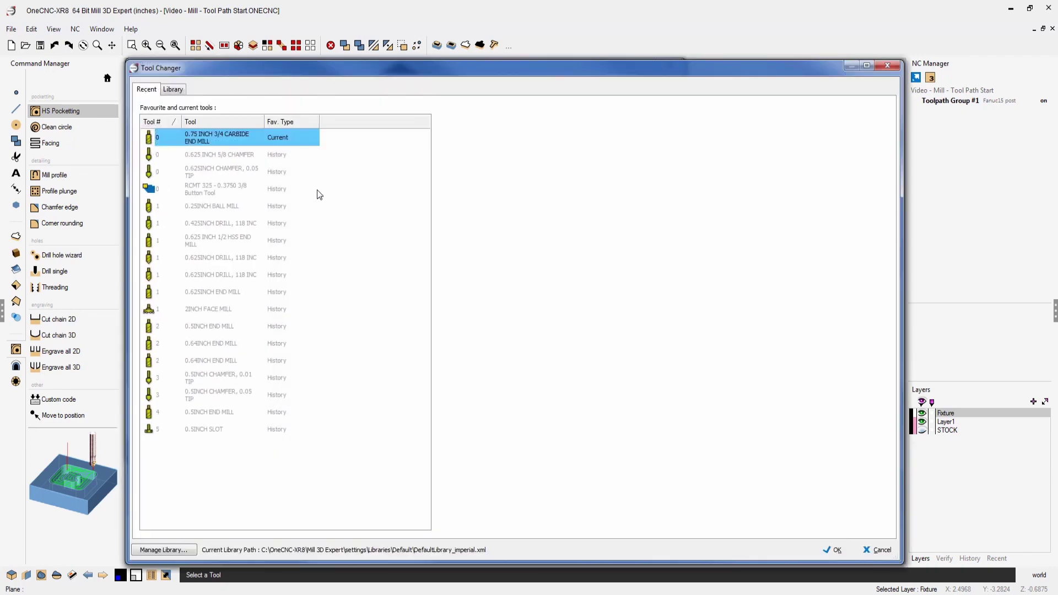
{"action": "left_click", "coordinate": [172, 89]}
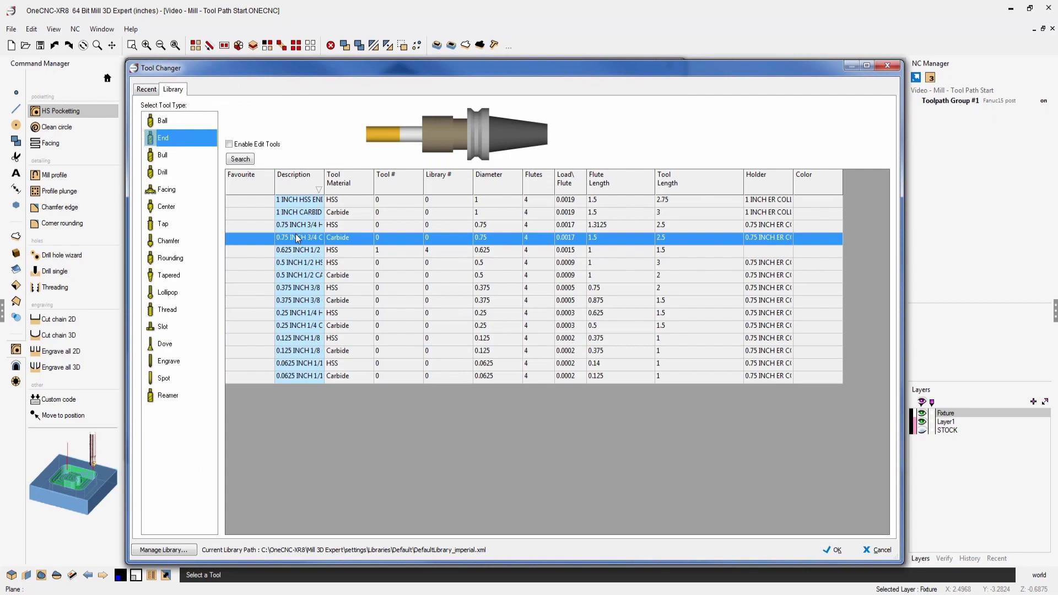
{"action": "left_click", "coordinate": [298, 250]}
{"action": "left_click", "coordinate": [835, 551]}
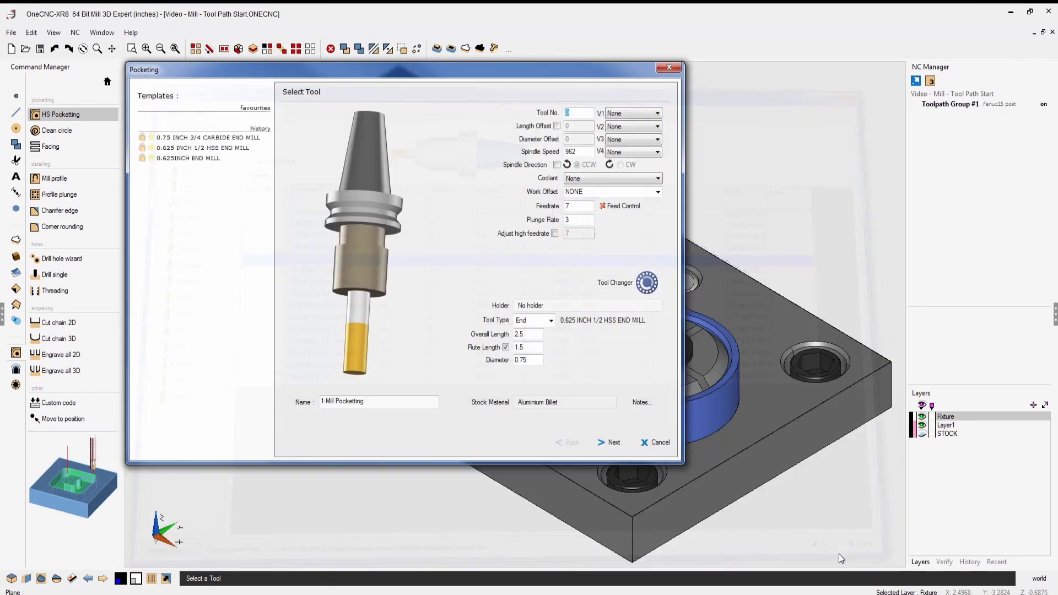
Set the stock material to Aluminium Billet and enter 2 for the Rapid Z Plane
{"action": "left_click", "coordinate": [537, 403]}
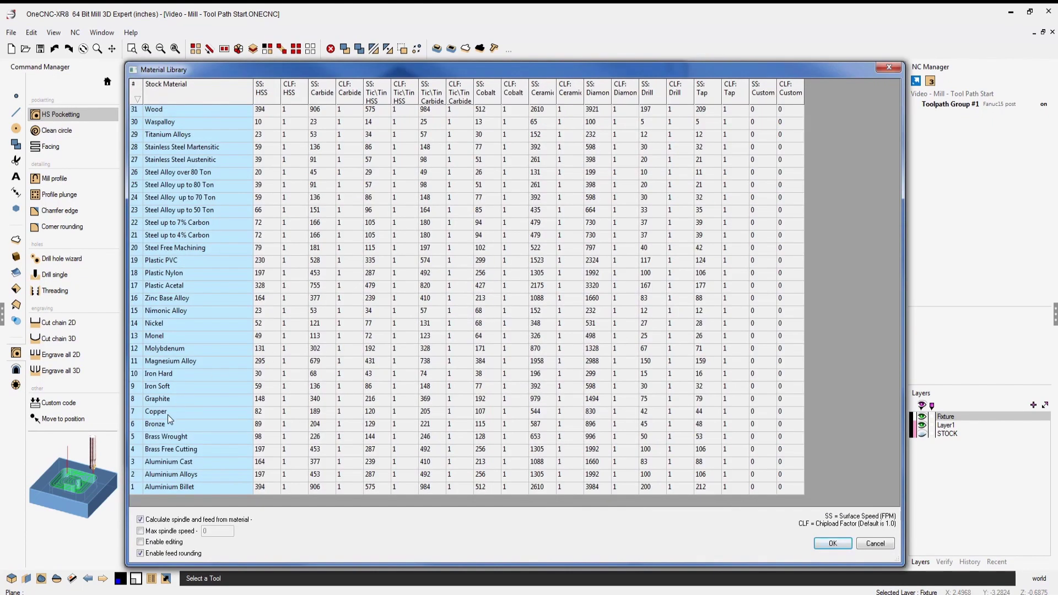
{"action": "left_click", "coordinate": [822, 543]}
{"action": "left_click", "coordinate": [559, 406]}
{"action": "left_click", "coordinate": [201, 487]}
{"action": "left_click", "coordinate": [831, 545]}
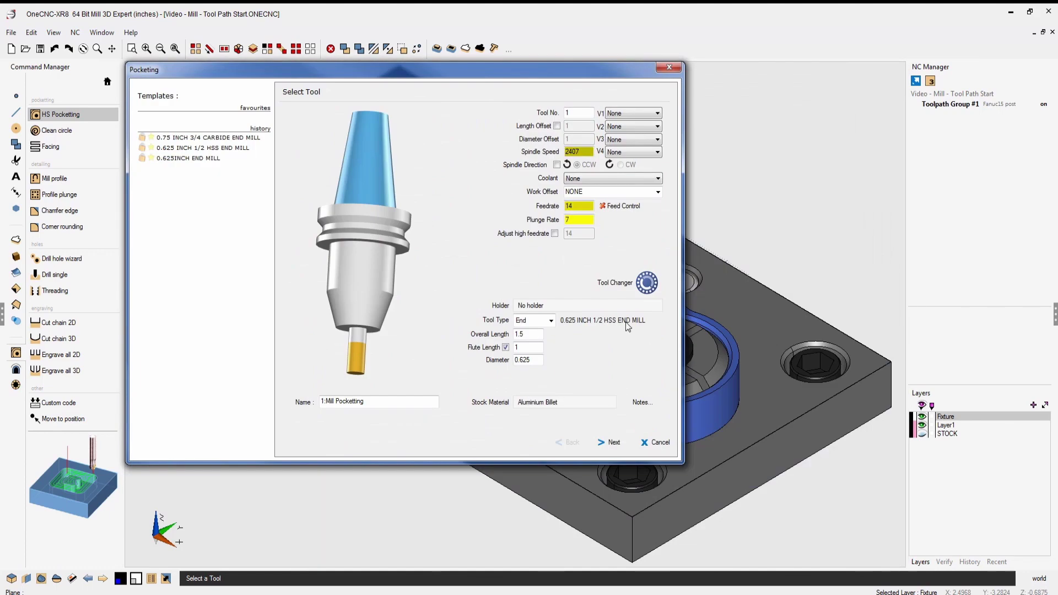
{"action": "left_click", "coordinate": [613, 444]}
{"action": "type", "text": "2"}
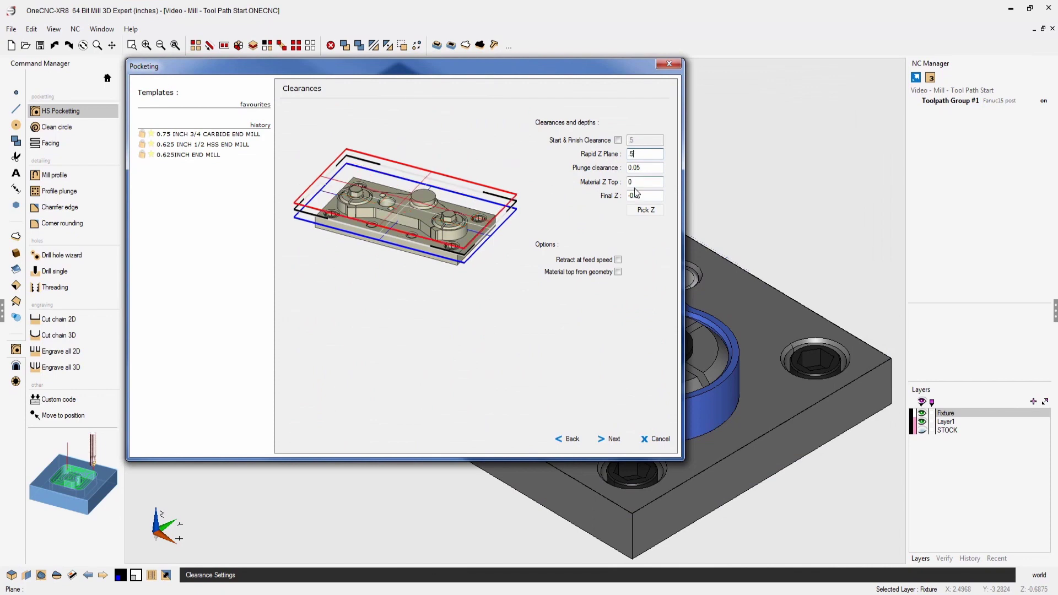
Pick the pocket depth of -0.6875 from the part and generate a Highspeed Open pocket toolpath
{"action": "left_click", "coordinate": [645, 210]}
{"action": "left_click", "coordinate": [575, 433]}
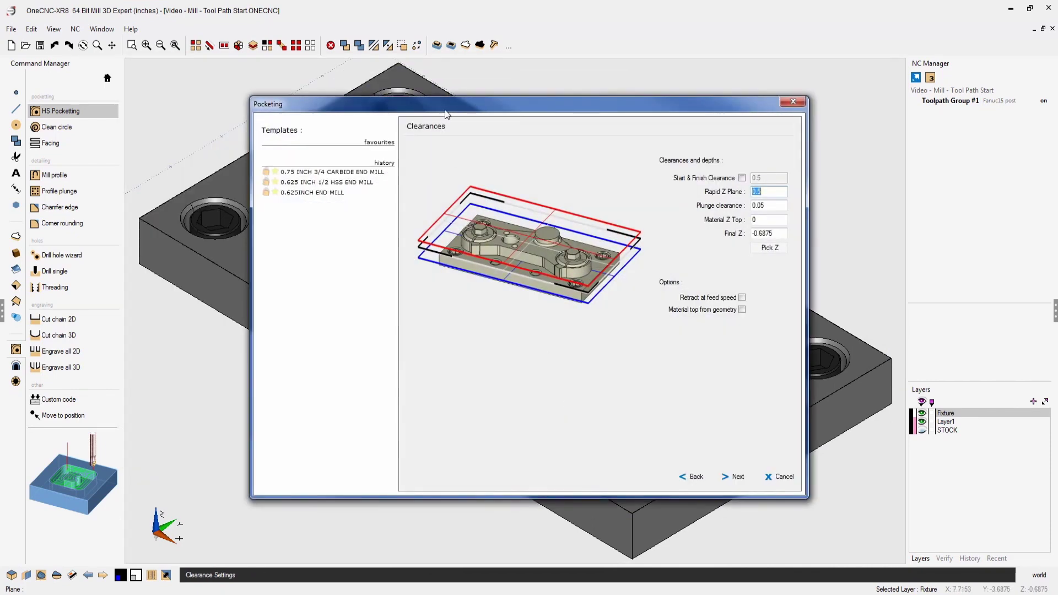
{"action": "left_click", "coordinate": [605, 440]}
{"action": "left_click", "coordinate": [286, 114]}
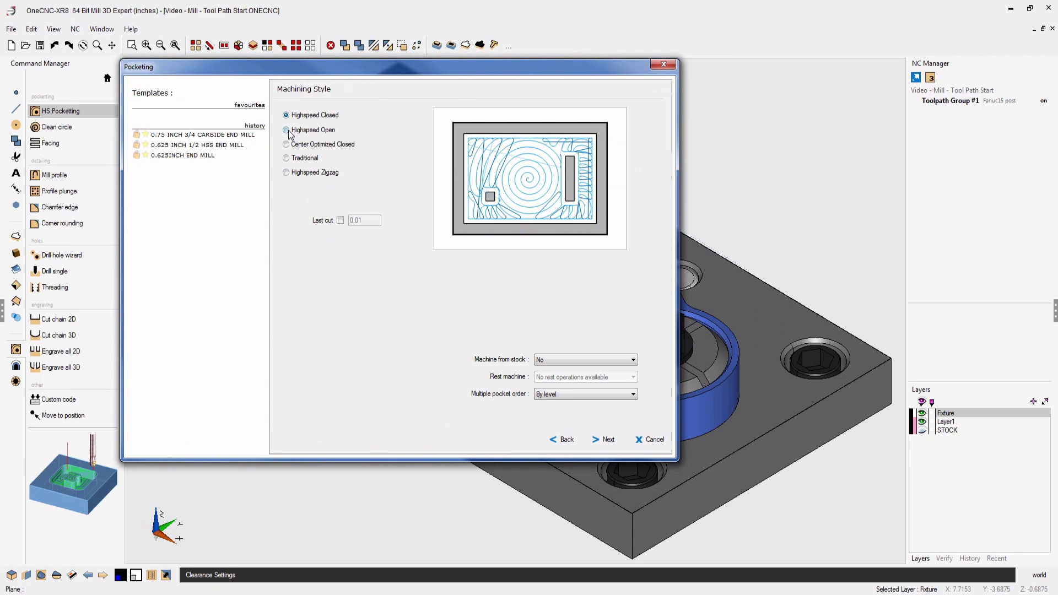
{"action": "left_click", "coordinate": [286, 144]}
{"action": "left_click", "coordinate": [286, 129]}
{"action": "left_click", "coordinate": [605, 440]}
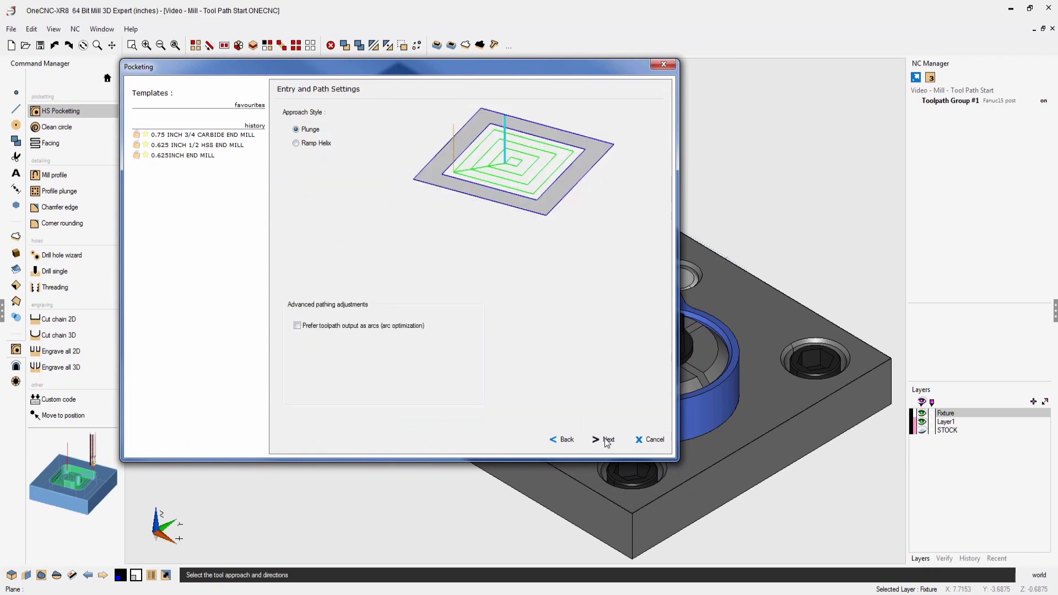
{"action": "left_click", "coordinate": [605, 440]}
{"action": "left_click", "coordinate": [604, 440]}
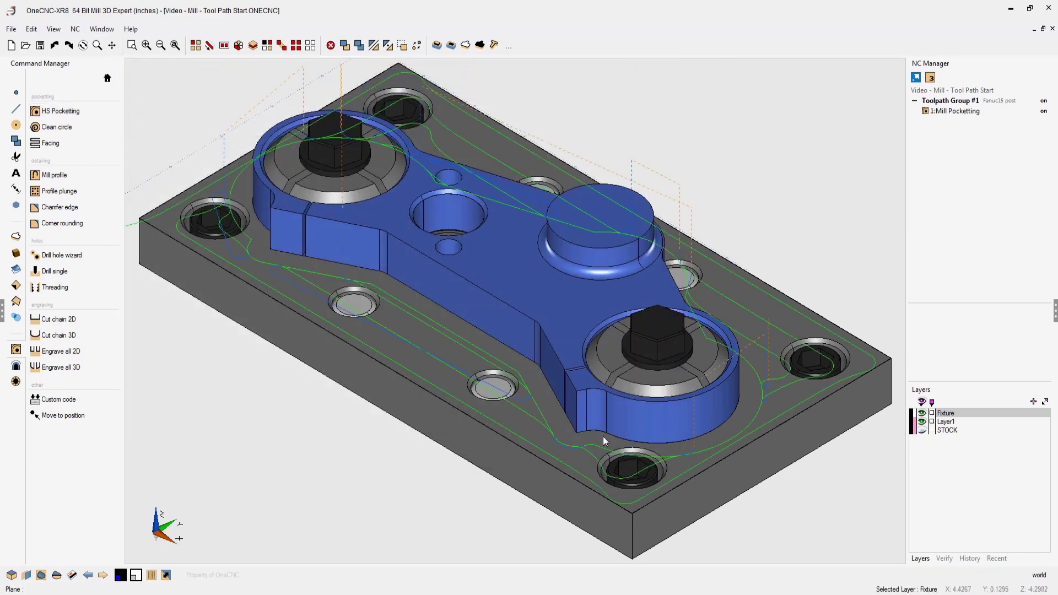
Live-preview Toolpath Group #1 at /10 speed, rotating the view to watch the cut
{"action": "right_click", "coordinate": [949, 104]}
{"action": "left_click", "coordinate": [964, 179]}
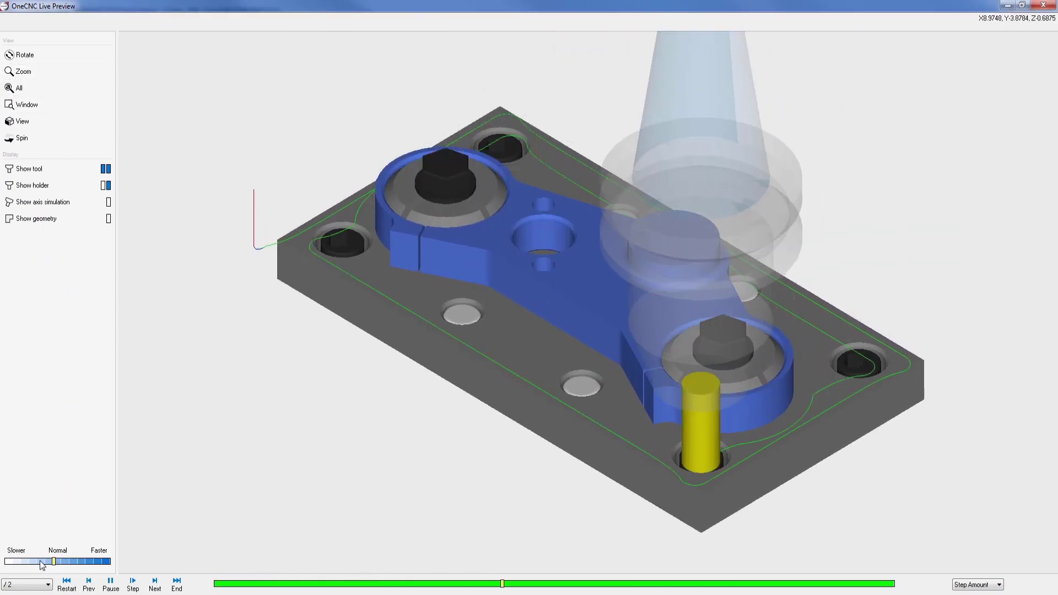
{"action": "left_click", "coordinate": [40, 561]}
{"action": "left_click_drag", "start_coordinate": [428, 437], "coordinate": [529, 399]}
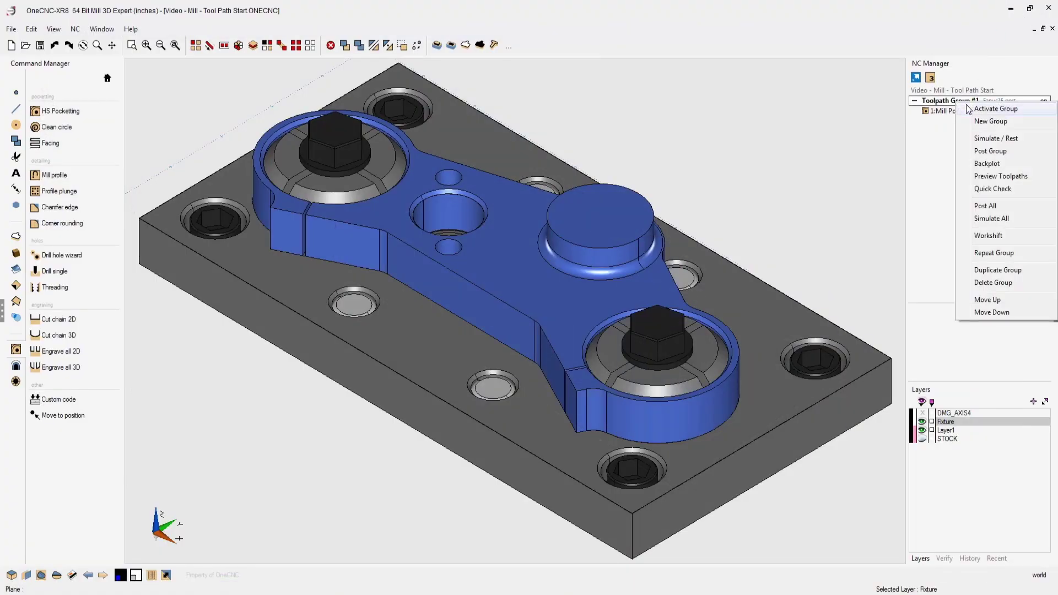
Solid-simulate the pocket on the stock model at /2 speed with the backplot shown
{"action": "left_click_drag", "start_coordinate": [529, 161], "coordinate": [254, 66]}
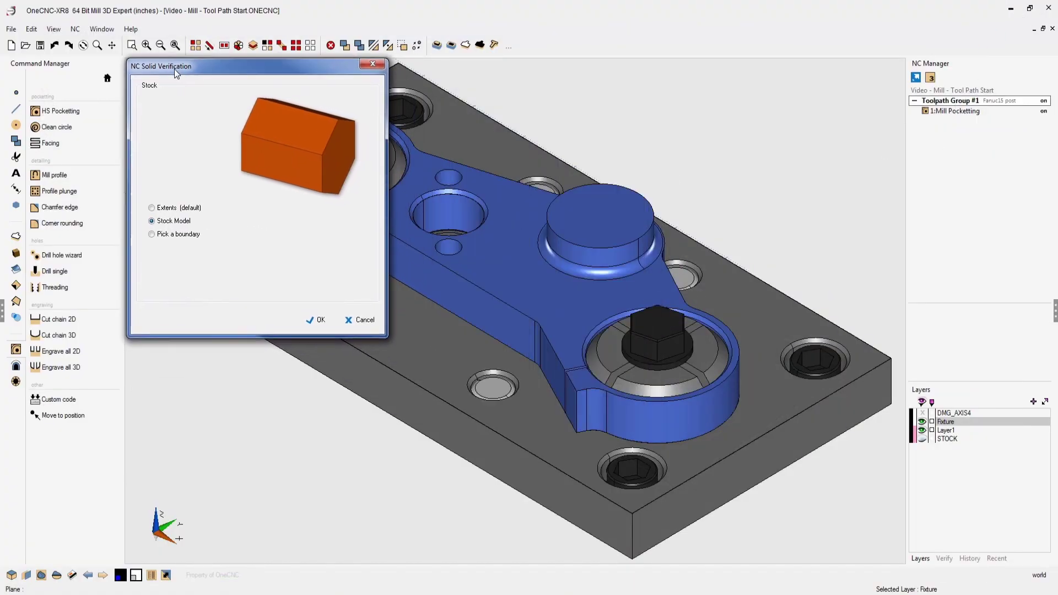
{"action": "left_click", "coordinate": [318, 322]}
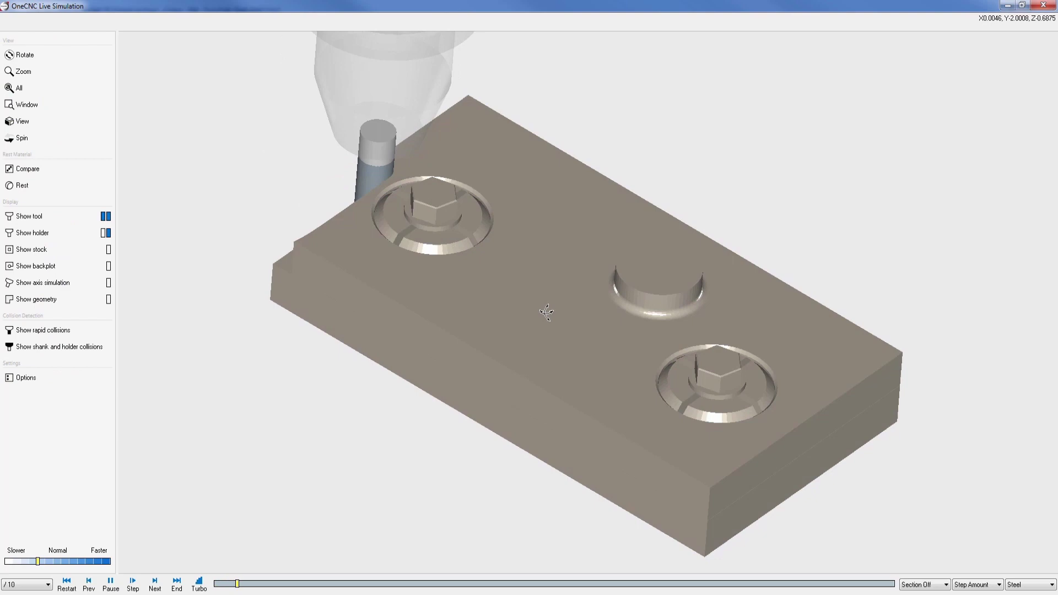
{"action": "left_click_drag", "start_coordinate": [546, 313], "coordinate": [442, 331]}
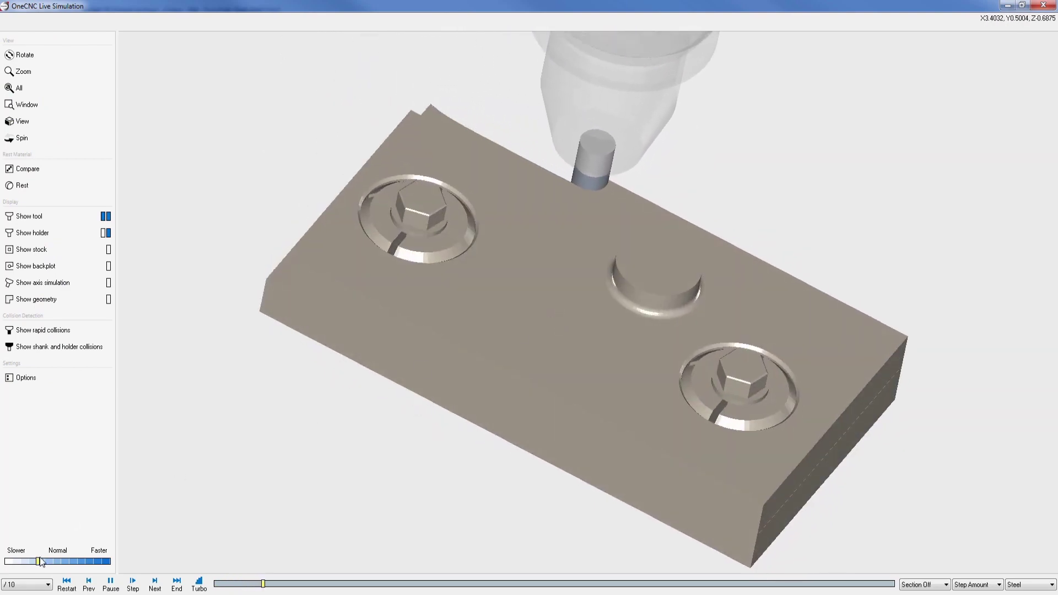
{"action": "left_click_drag", "start_coordinate": [38, 561], "coordinate": [53, 561]}
{"action": "left_click", "coordinate": [108, 266]}
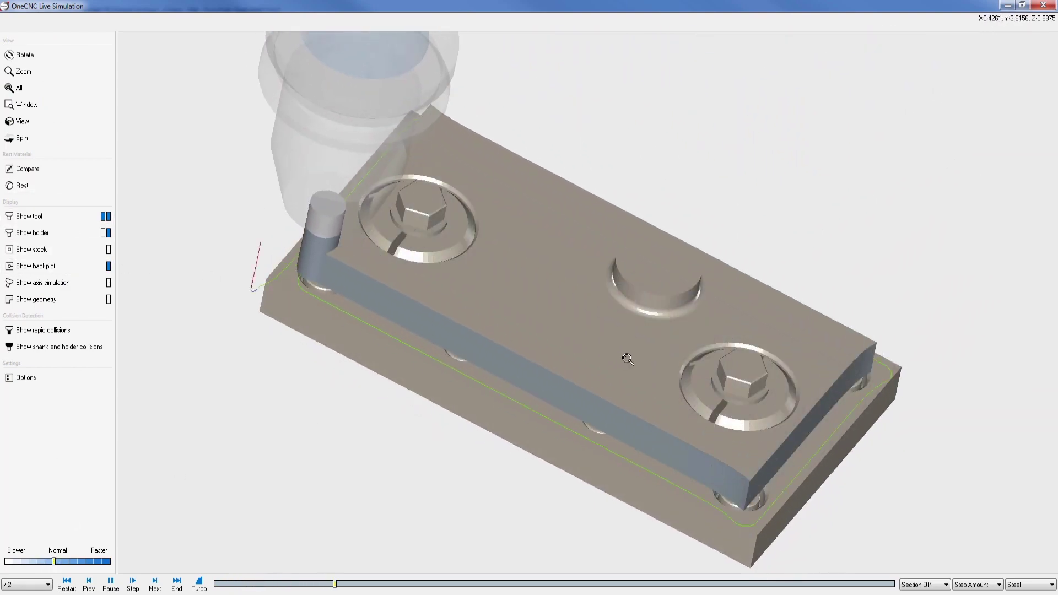
{"action": "left_click_drag", "start_coordinate": [628, 360], "coordinate": [739, 189]}
{"action": "scroll", "coordinate": [739, 189], "scroll_direction": "up", "scroll_amount": 5}
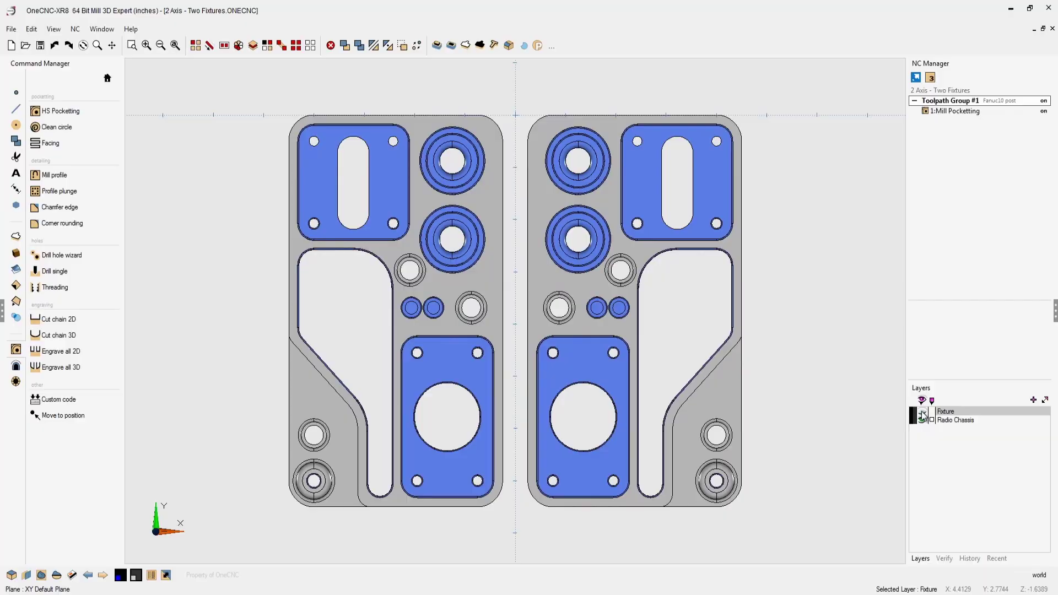
Show the fixture plate in isometric view and live-preview the chassis toolpaths, zoomed out and spinning
{"action": "key", "text": "ctrl+i"}
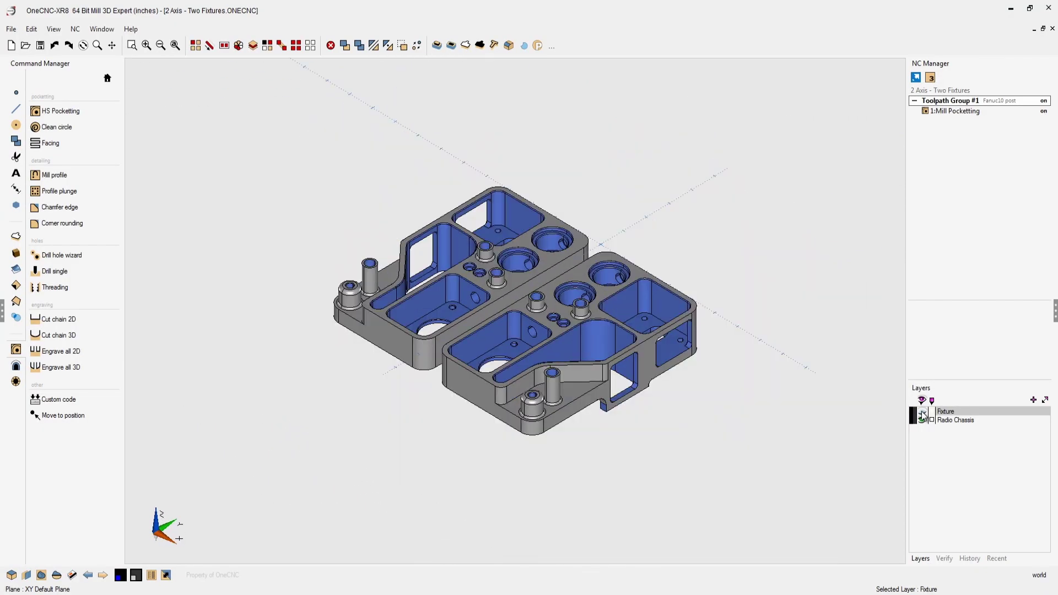
{"action": "left_click", "coordinate": [923, 411]}
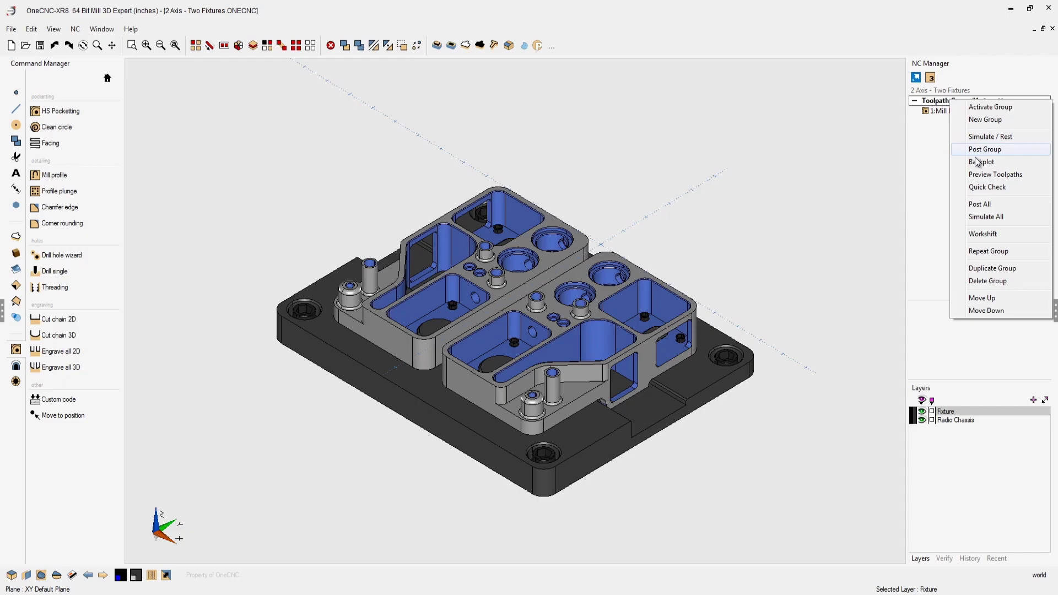
{"action": "left_click", "coordinate": [973, 177]}
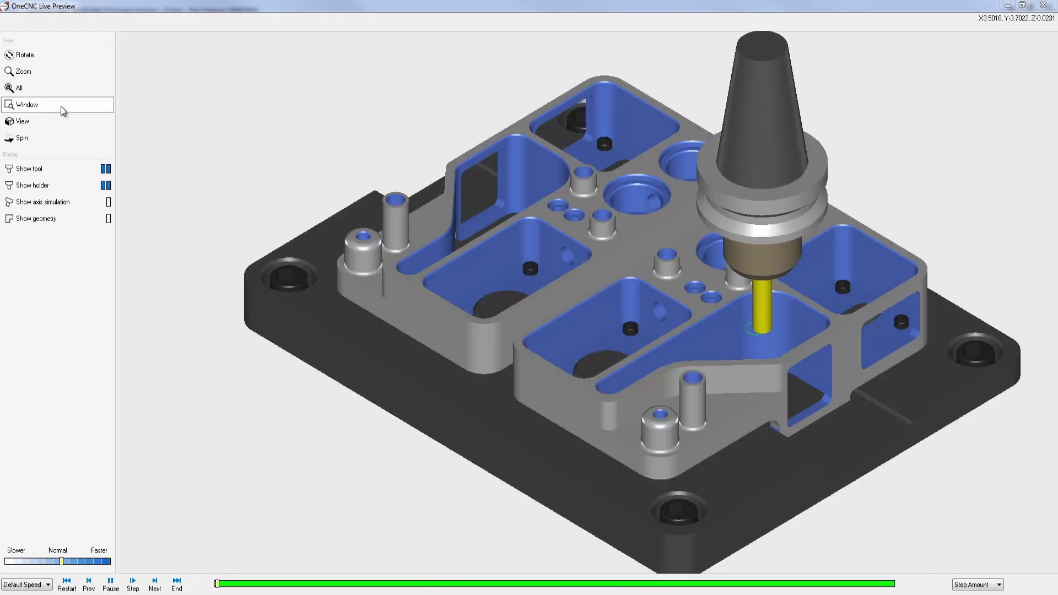
{"action": "left_click", "coordinate": [23, 71]}
{"action": "left_click_drag", "start_coordinate": [273, 182], "coordinate": [273, 209]}
{"action": "left_click", "coordinate": [22, 138]}
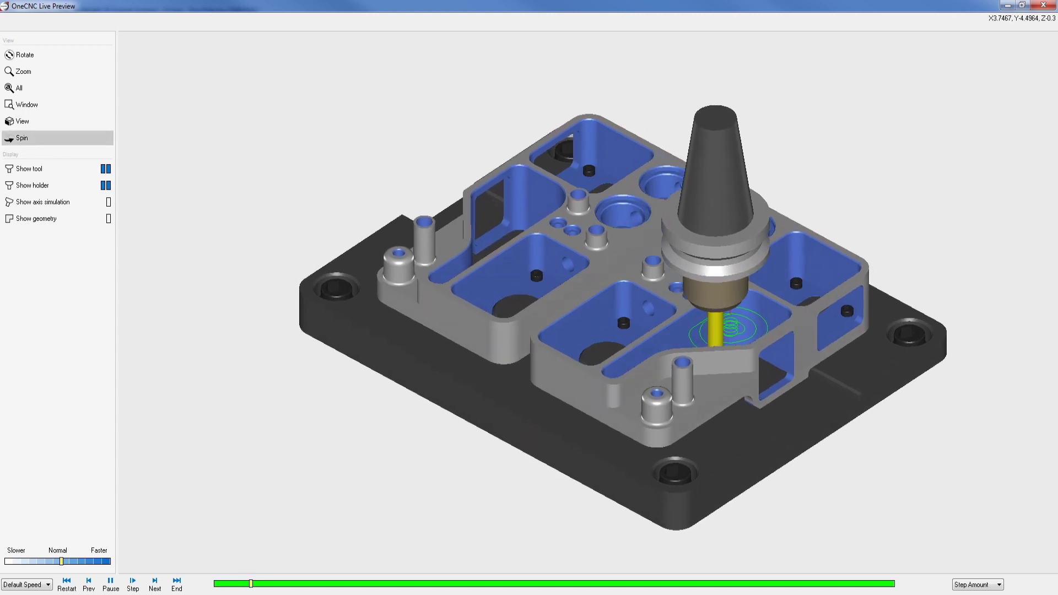